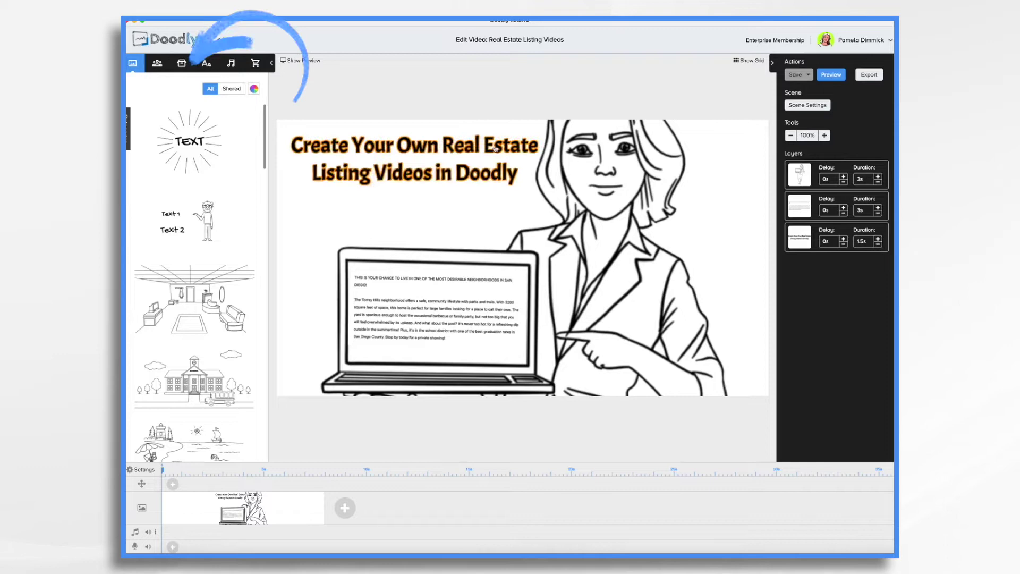
- Select the home exterior, interior, pool and office-space photos for a new custom prop
click(183, 64)
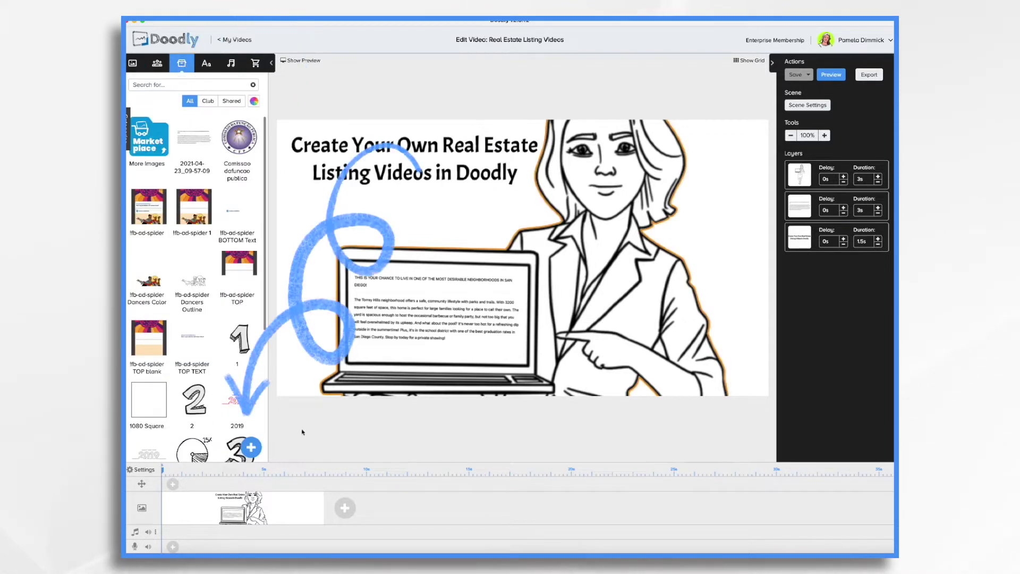
click(252, 448)
click(497, 287)
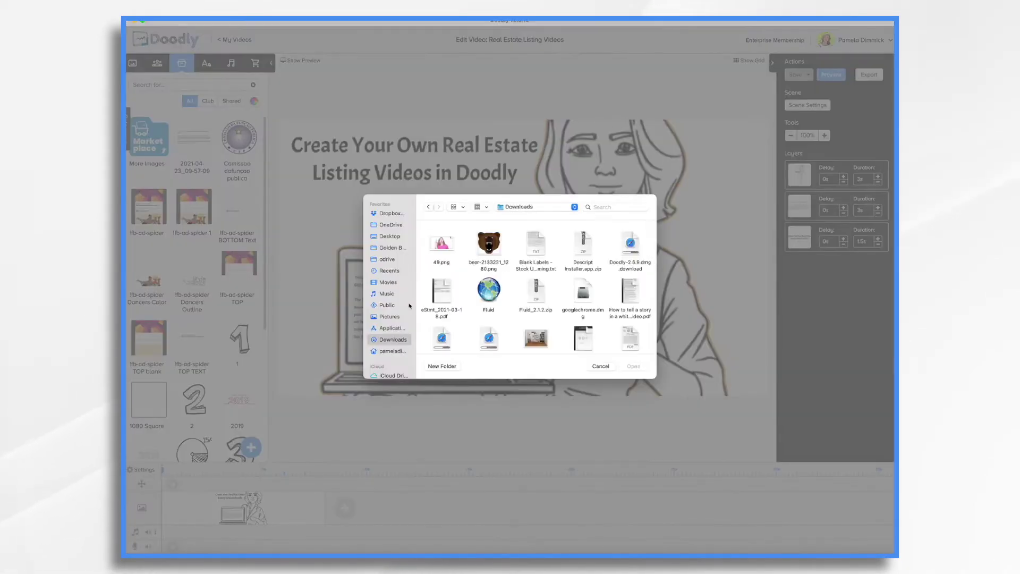
scroll(487, 305, down, 3)
click(443, 304)
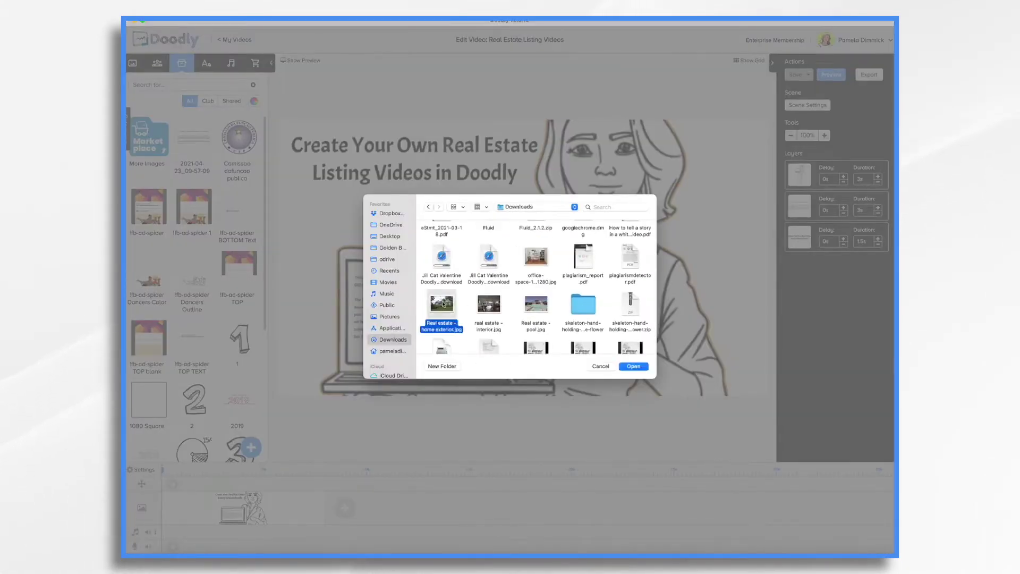
super+click(489, 305)
super+click(536, 304)
super+click(541, 264)
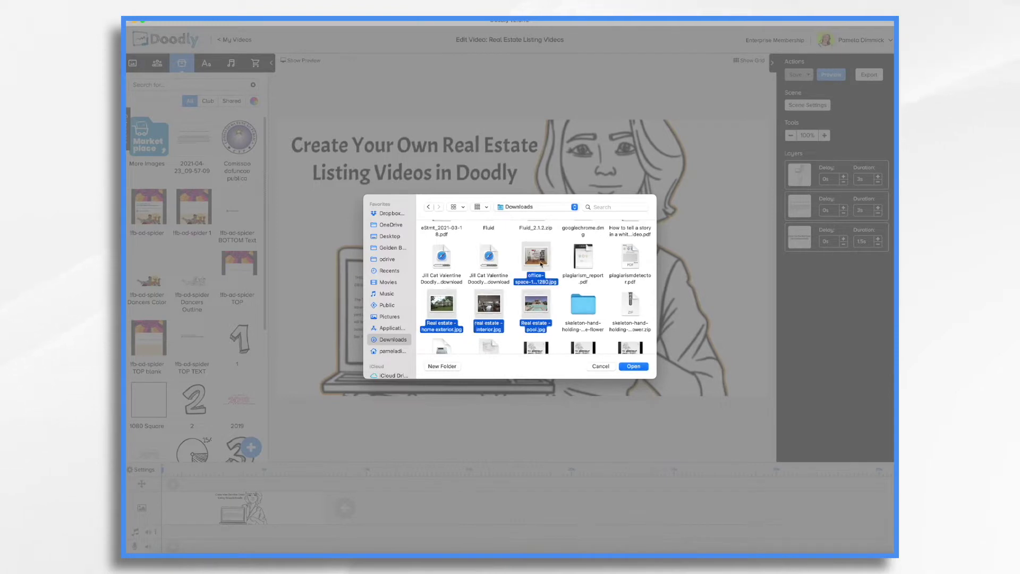
- Upload the four selected real estate photos into the props library
click(641, 369)
scroll(572, 342, down, 5)
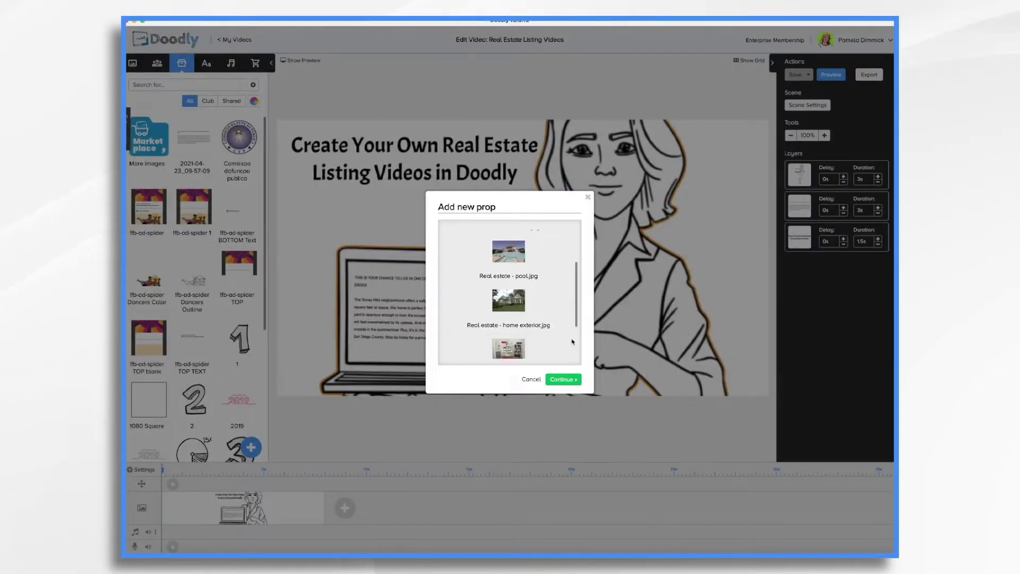
scroll(572, 342, up, 3)
scroll(572, 341, down, 3)
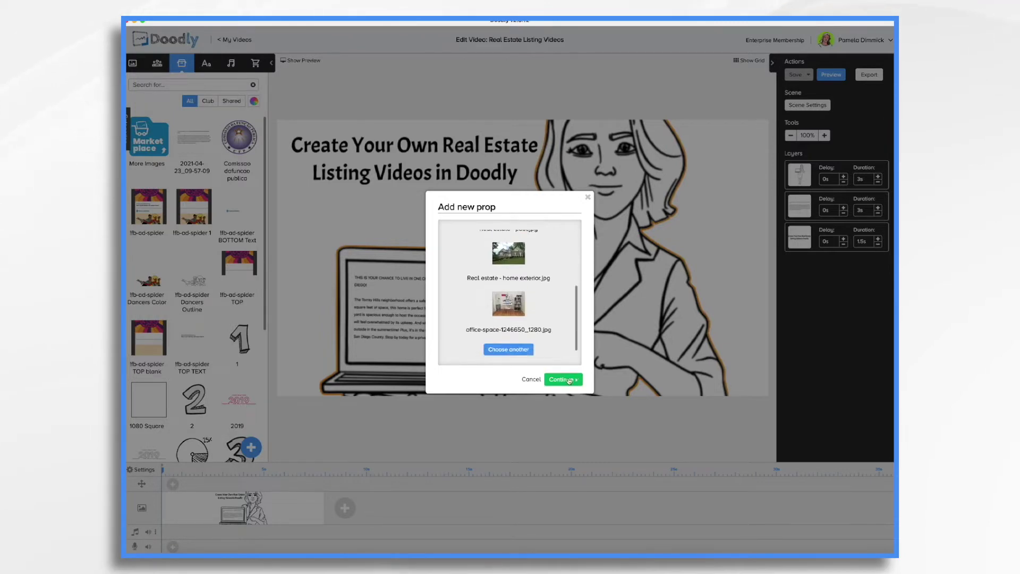
click(569, 380)
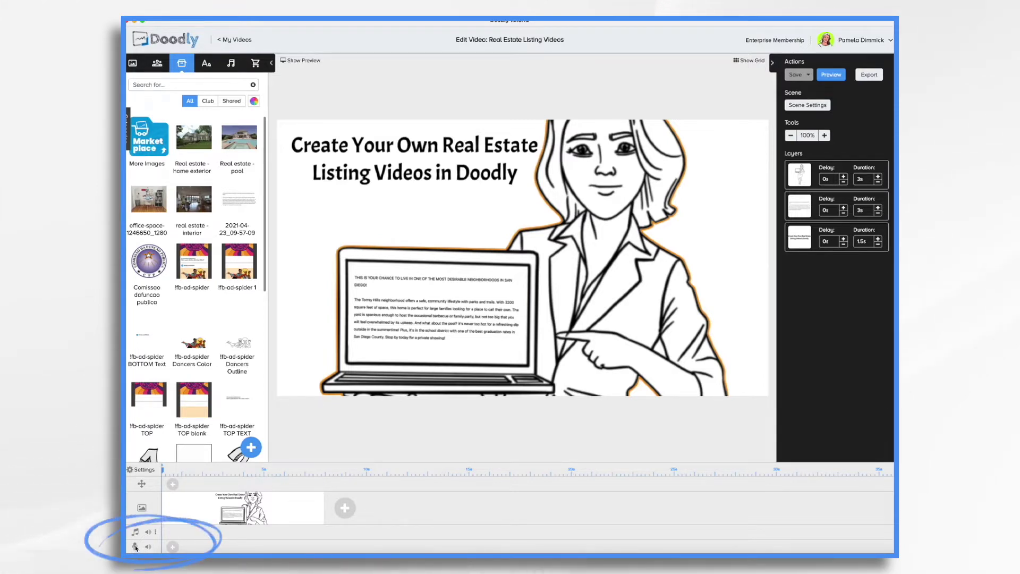
- Record a voiceover narration on the voice track while the scene plays
click(173, 548)
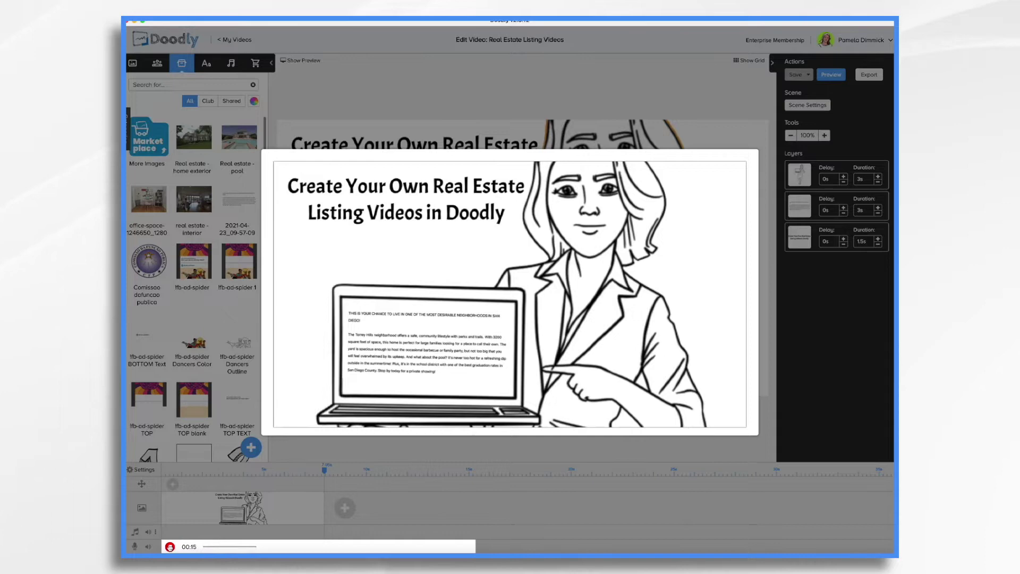
click(170, 547)
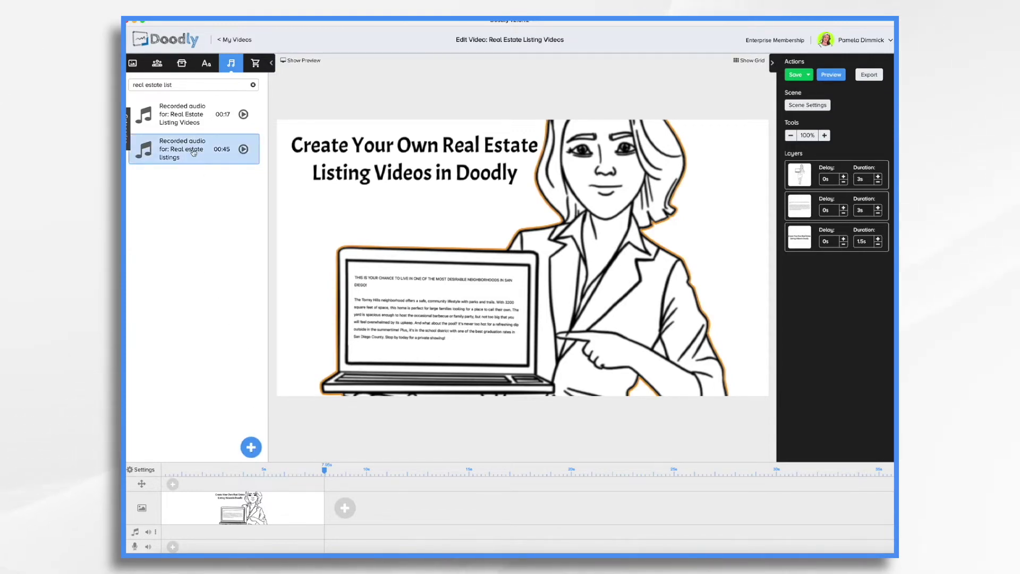
- Place the 00:45 narration on the voice track and delete the old title scene
drag(193, 153, 232, 547)
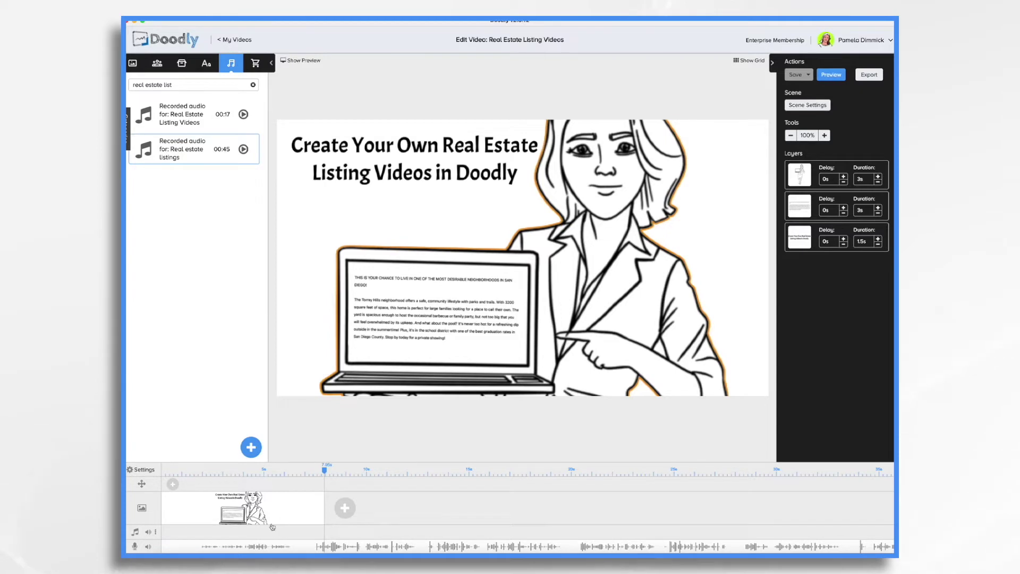
right_click(293, 501)
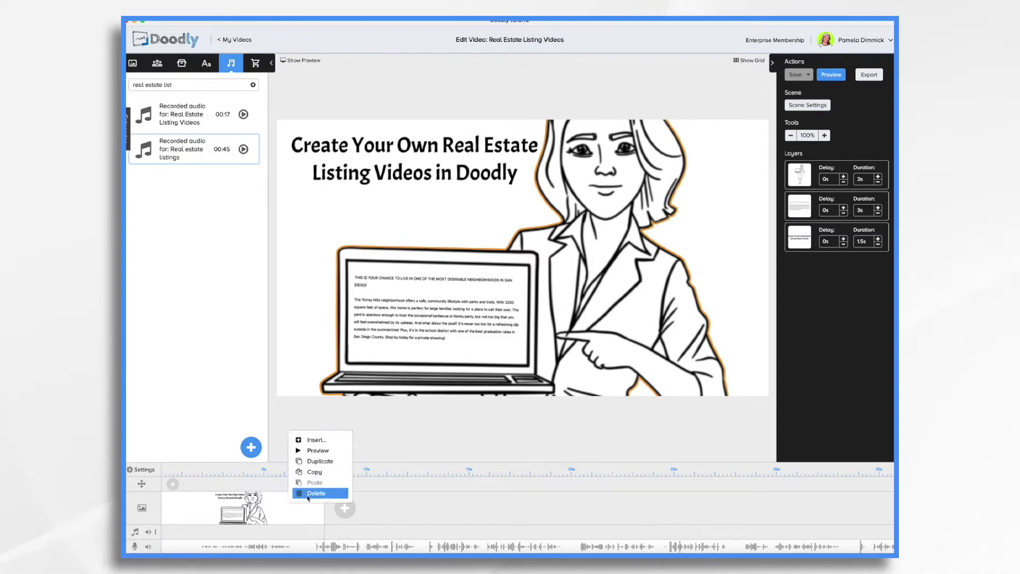
click(309, 493)
click(538, 302)
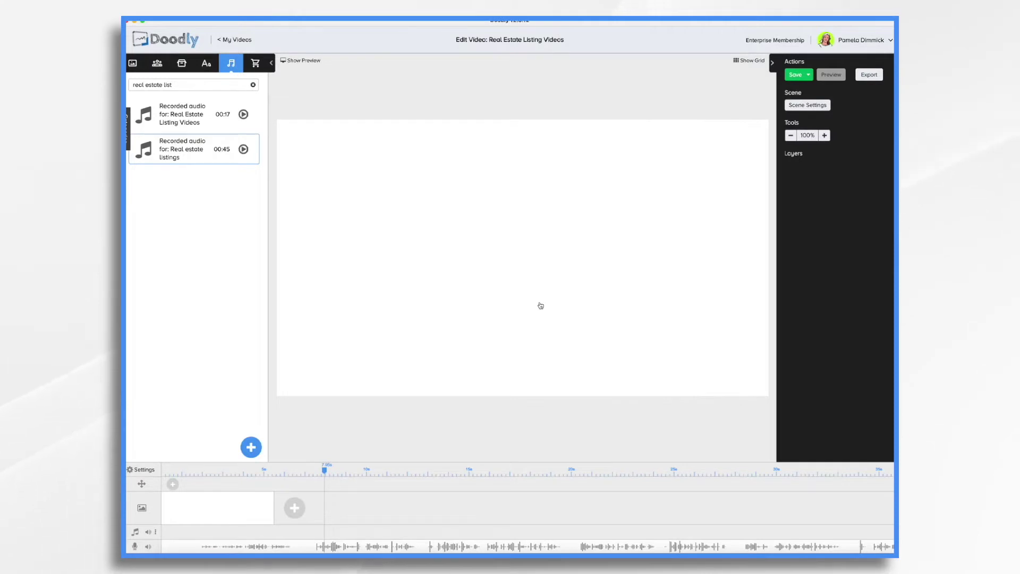
- Place the home exterior photo on the canvas and search the characters for 'couple'
click(183, 64)
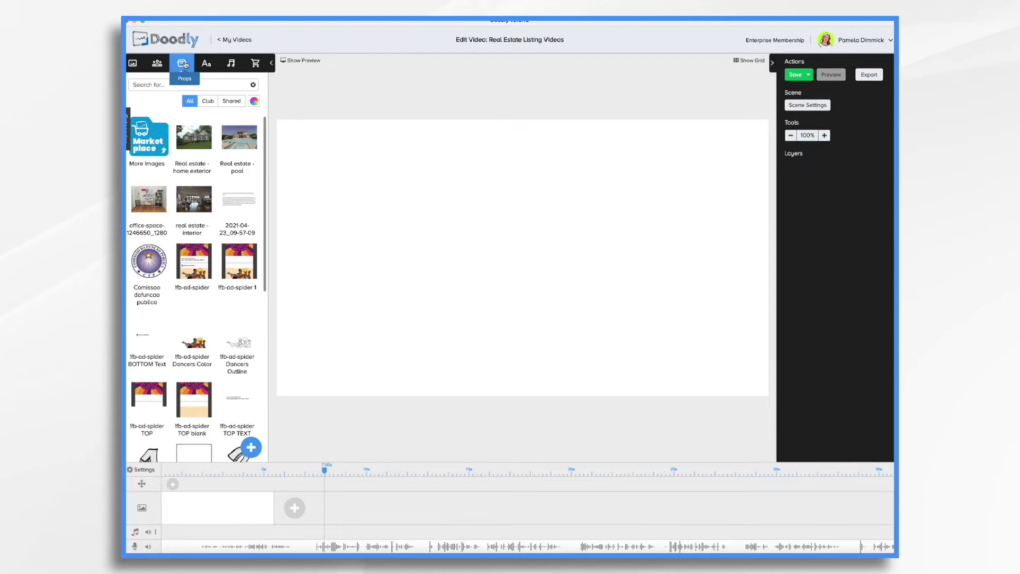
drag(194, 139, 560, 304)
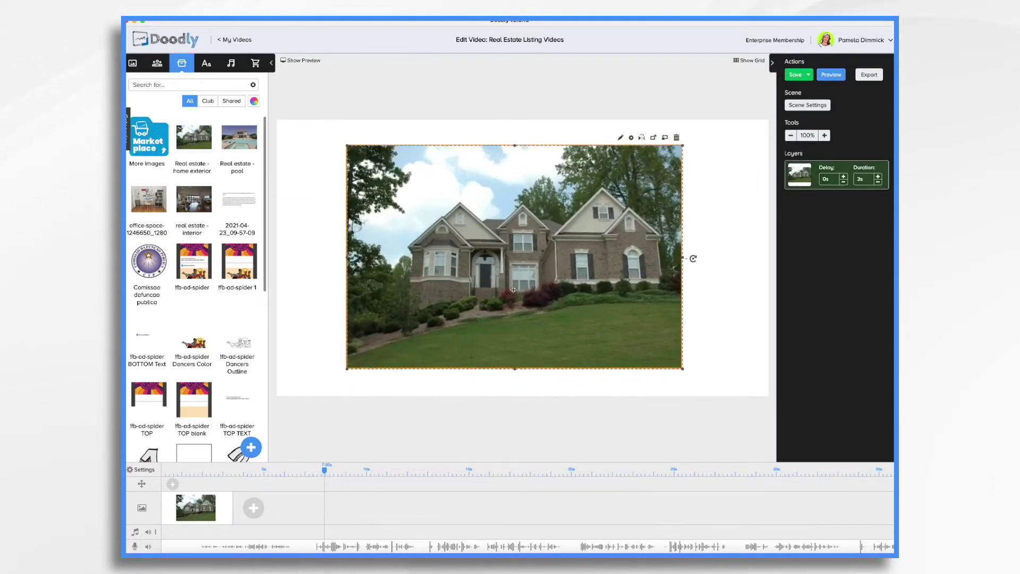
click(157, 63)
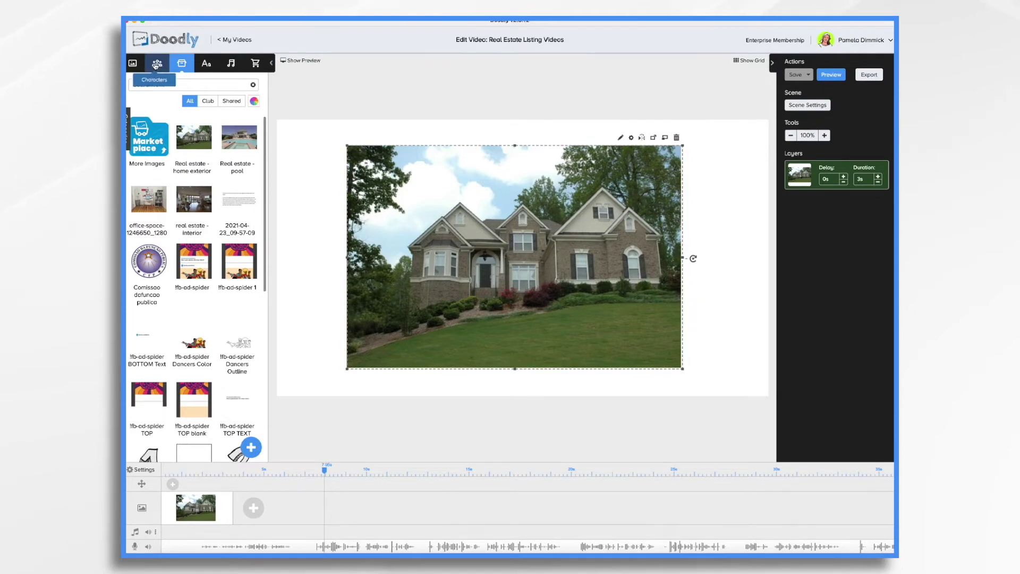
click(159, 84)
text(couple)
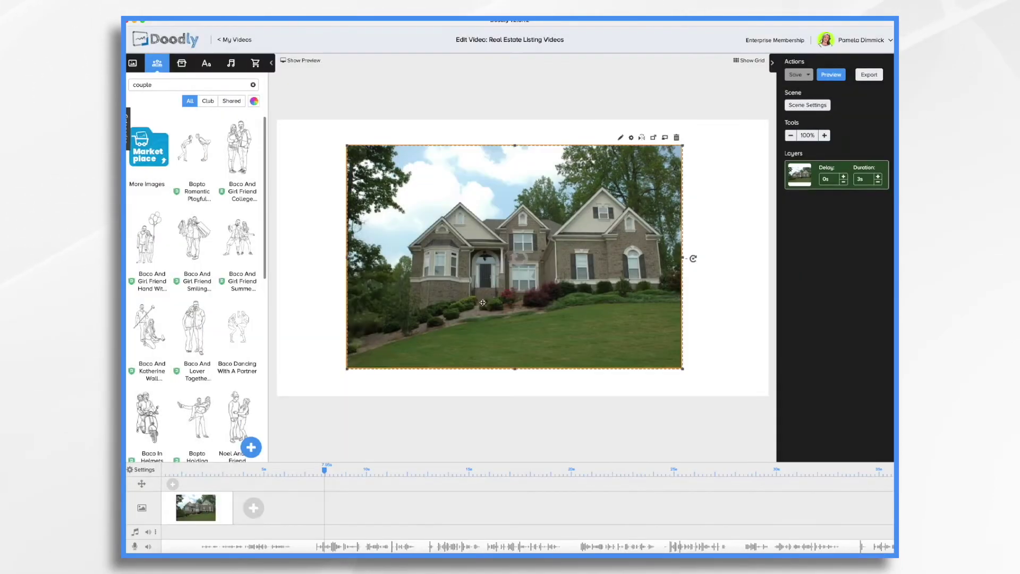
- Add a board prop headed 'Torrey Hills Charmer'
click(181, 63)
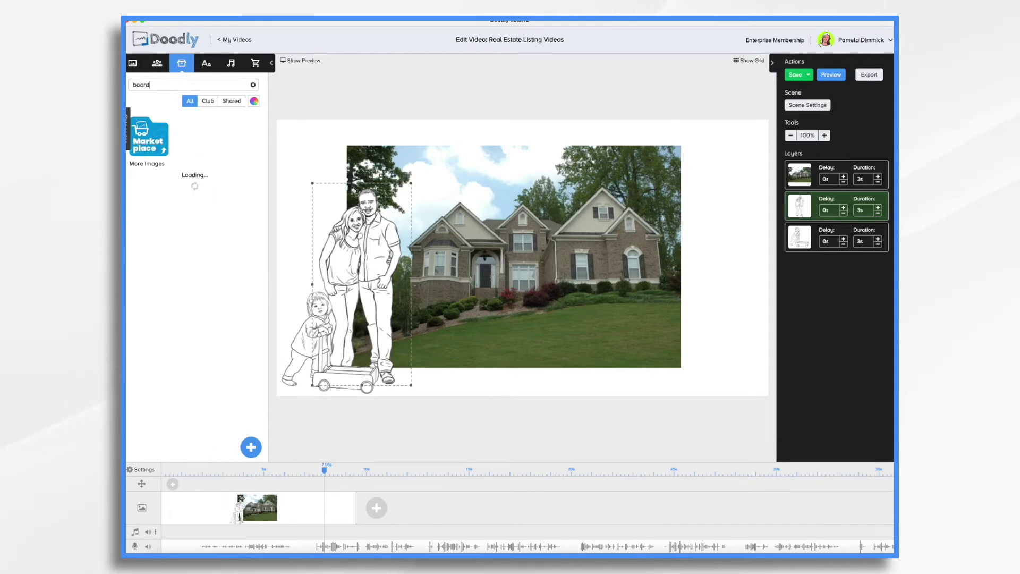
click(194, 137)
click(535, 300)
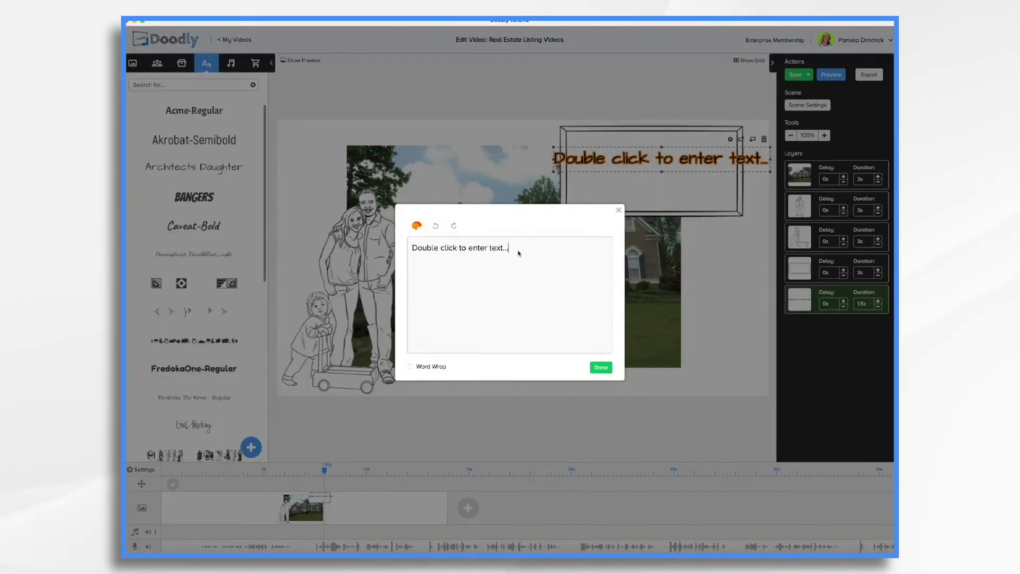
text(Torrey Hills Charmer)
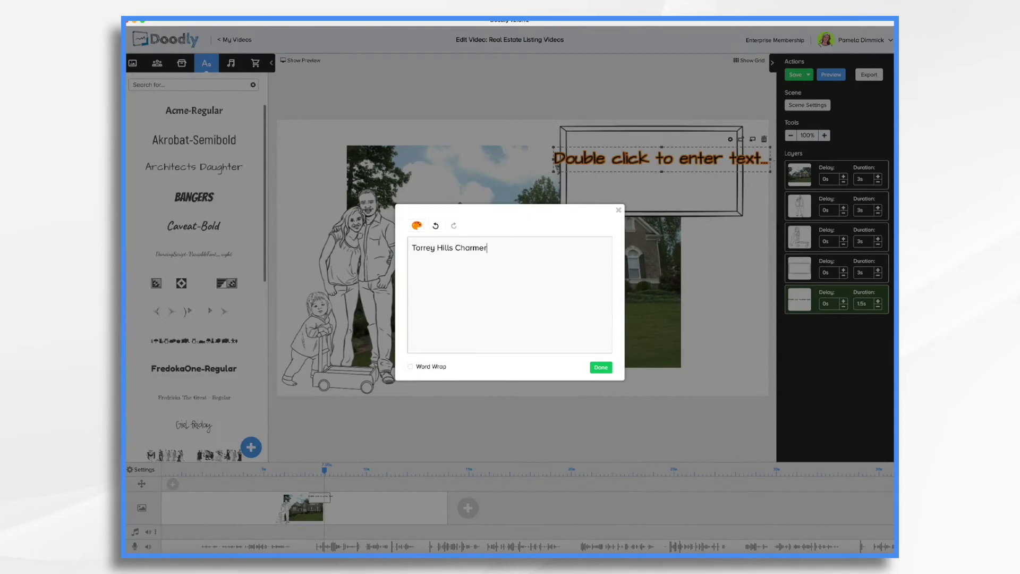
click(599, 365)
- Add board text lines '3,200 square feet' and 'Pool & Spa'
drag(194, 167, 671, 173)
double_click(670, 172)
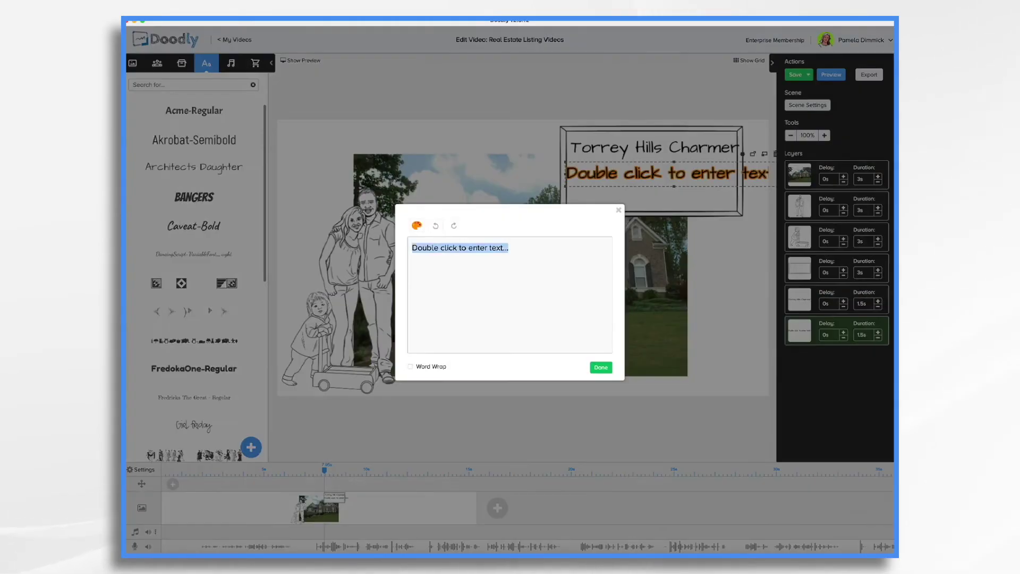
text(3,200 square feet)
click(601, 368)
click(194, 167)
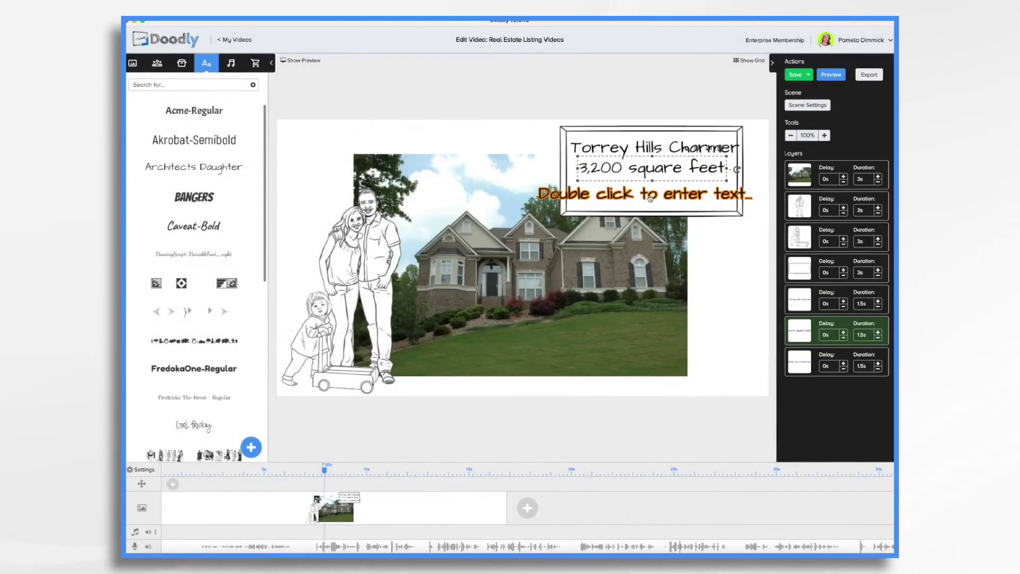
double_click(646, 193)
text(Pool)
click(601, 367)
double_click(590, 187)
text(& Spa)
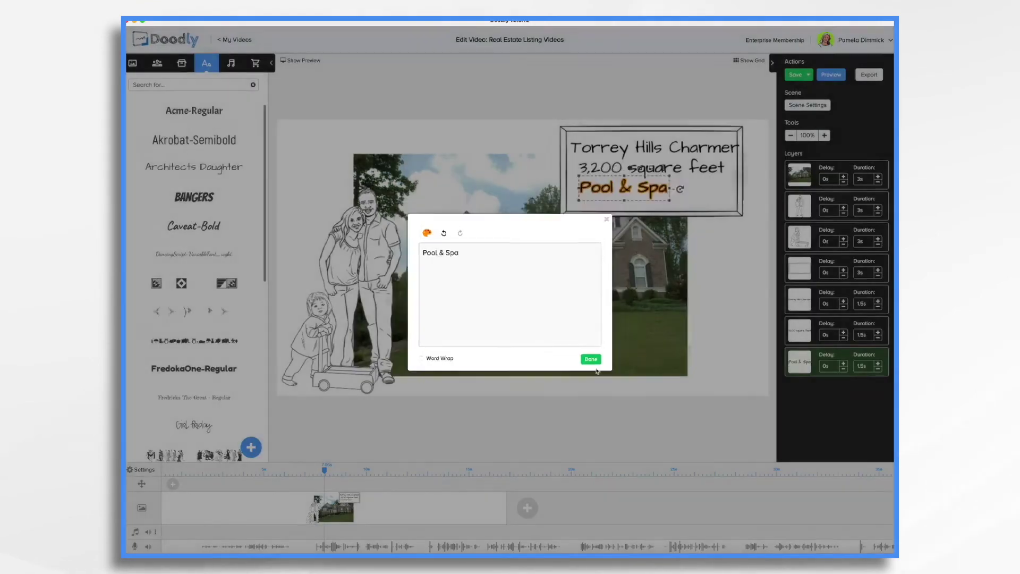
click(601, 367)
- Add the '$475,000' price line and select the board's text lines
click(184, 168)
double_click(645, 197)
text($475,000)
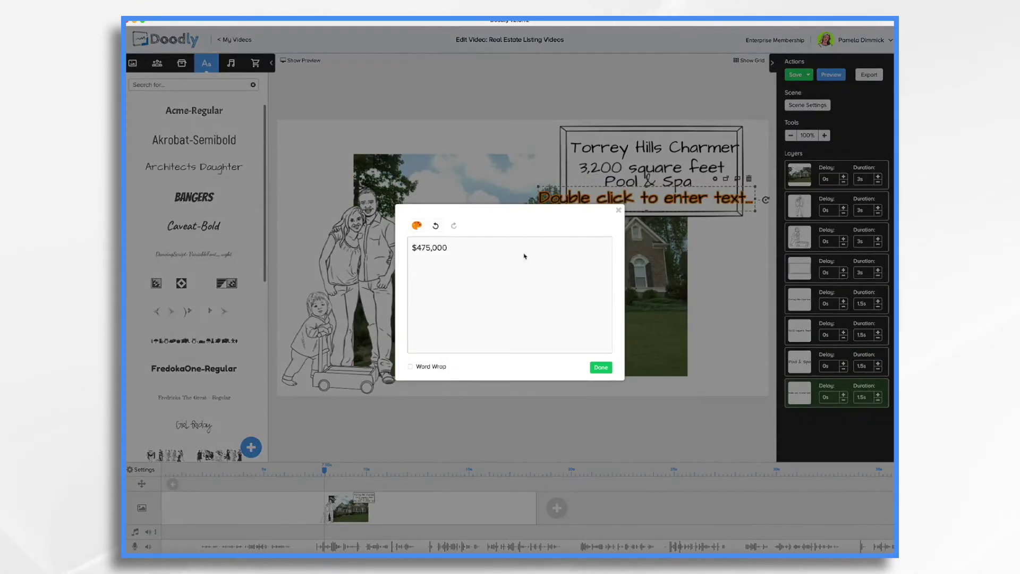
click(601, 367)
drag(568, 134, 709, 198)
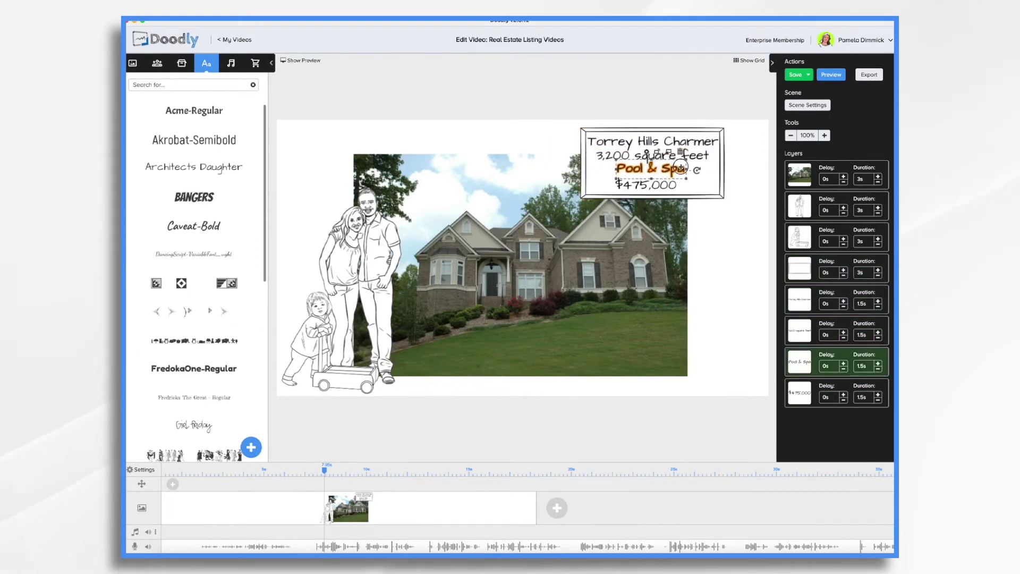
click(648, 184)
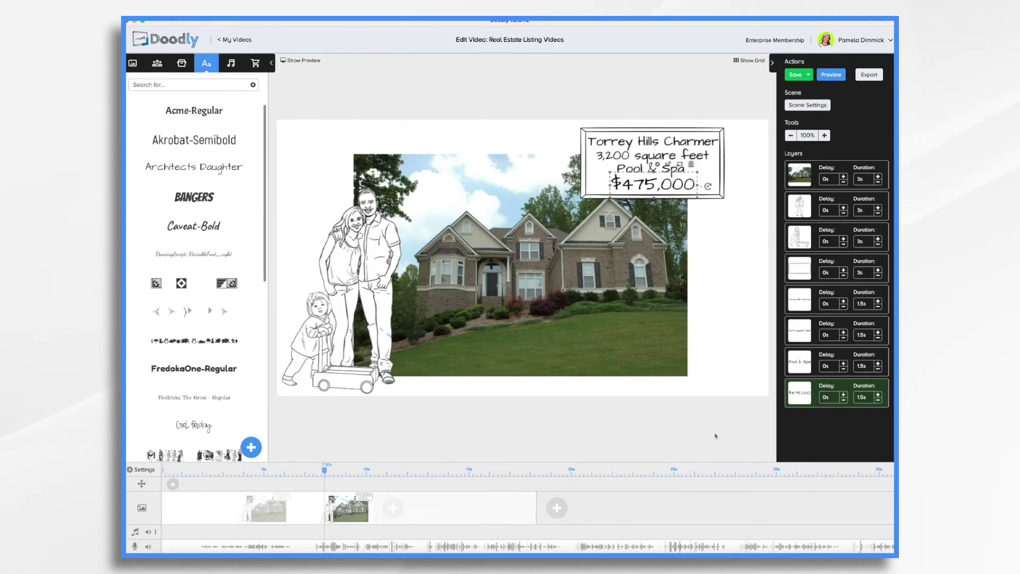
- Preview the second scene to see the house photo, family and listing board draw
click(333, 514)
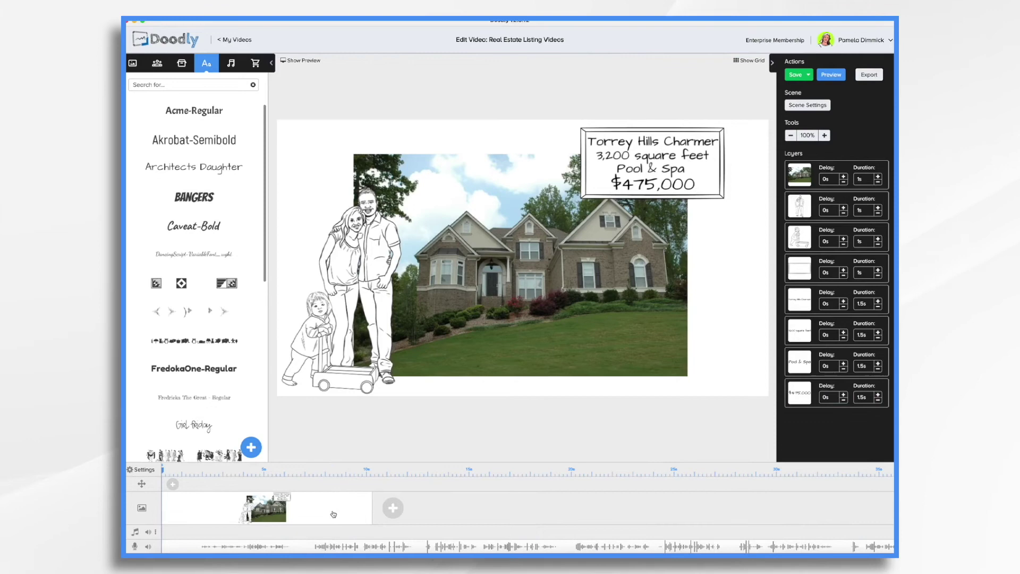
right_click(334, 514)
click(350, 463)
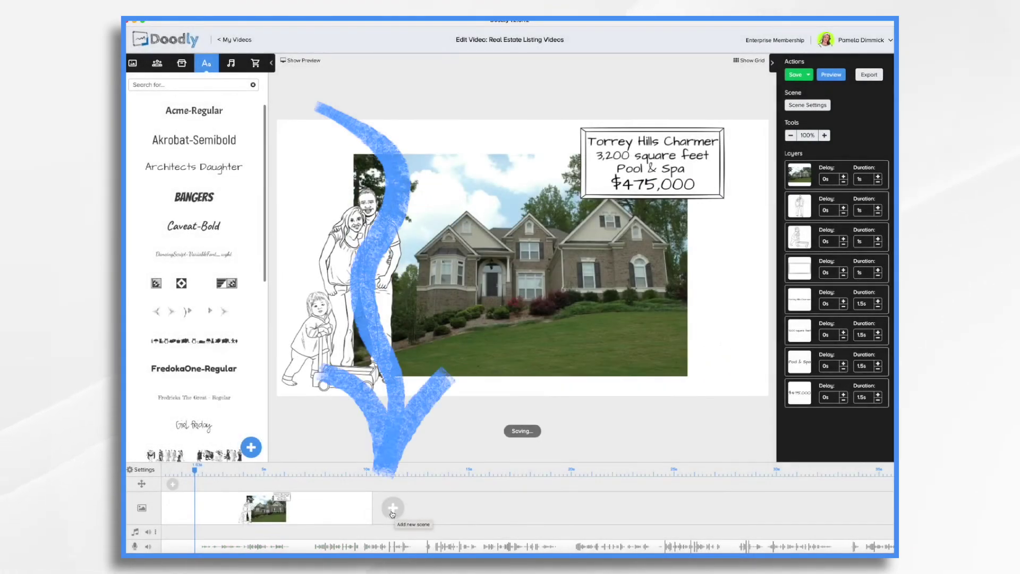
- Add a new blank scene after the house scene
click(392, 512)
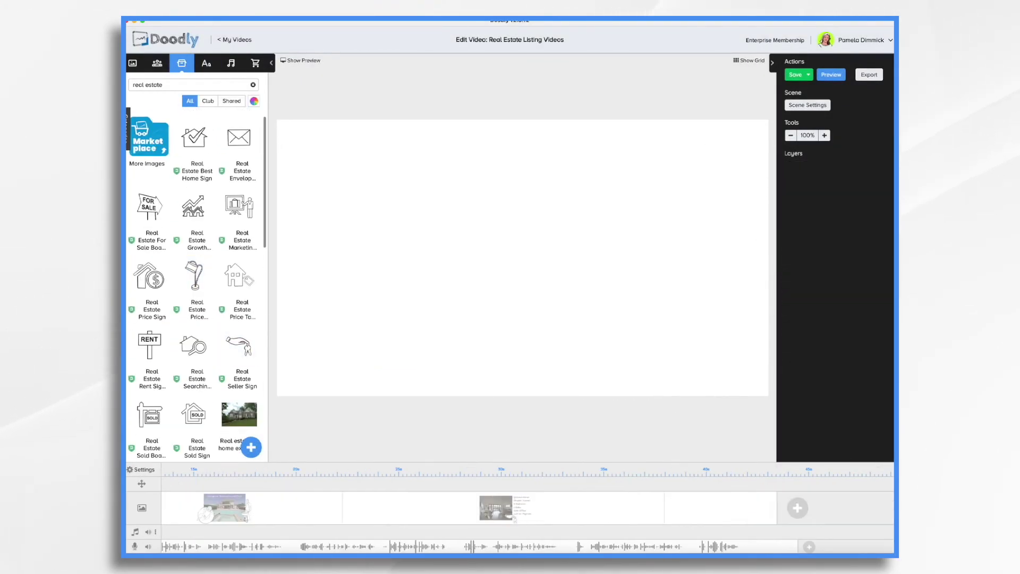
- Add an Architects Daughter text line reading 'Book a Private Showing Today!'
click(206, 62)
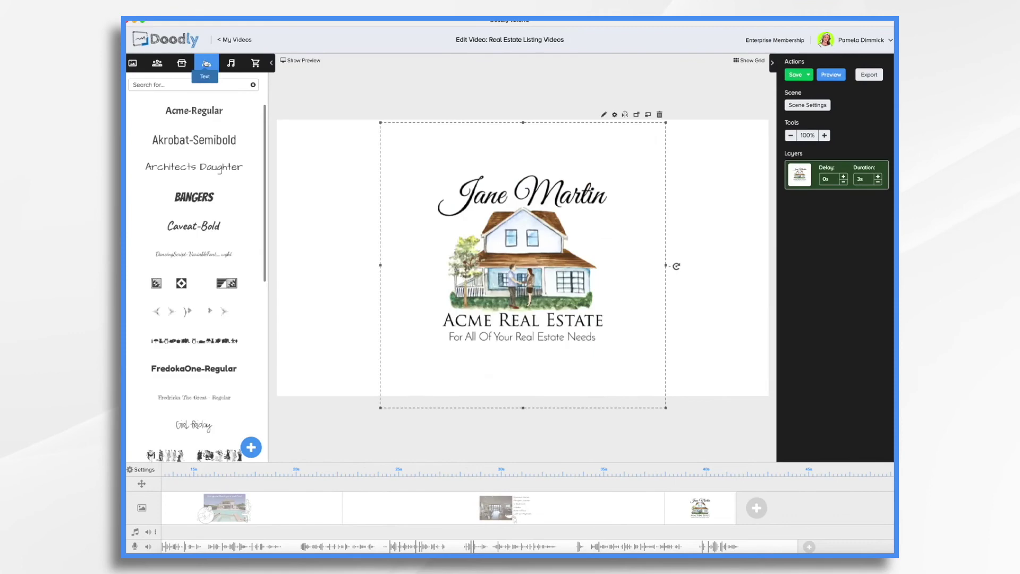
click(194, 166)
text(Book a Private Showing Today!)
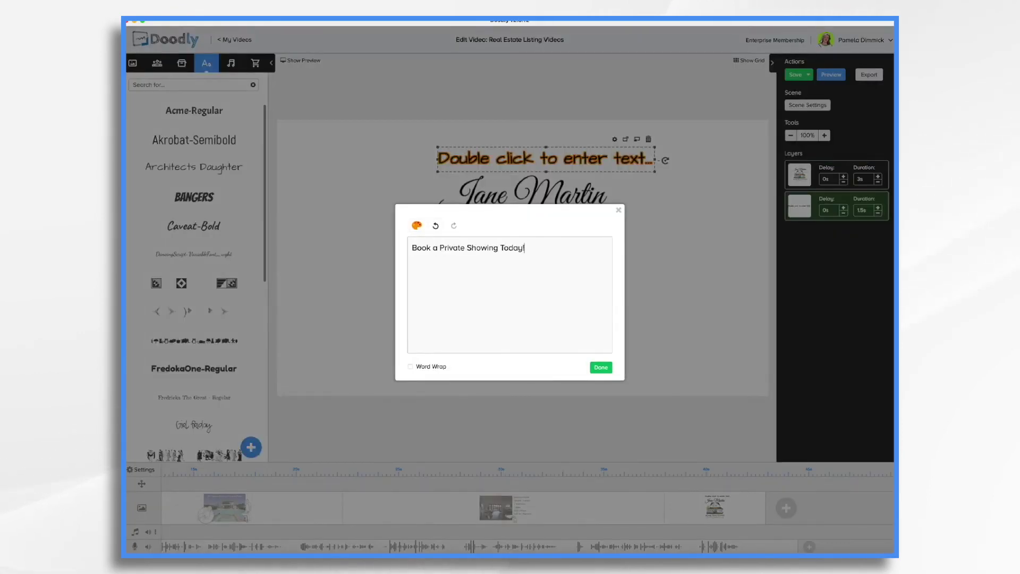
click(601, 367)
click(194, 167)
double_click(546, 365)
text(www)
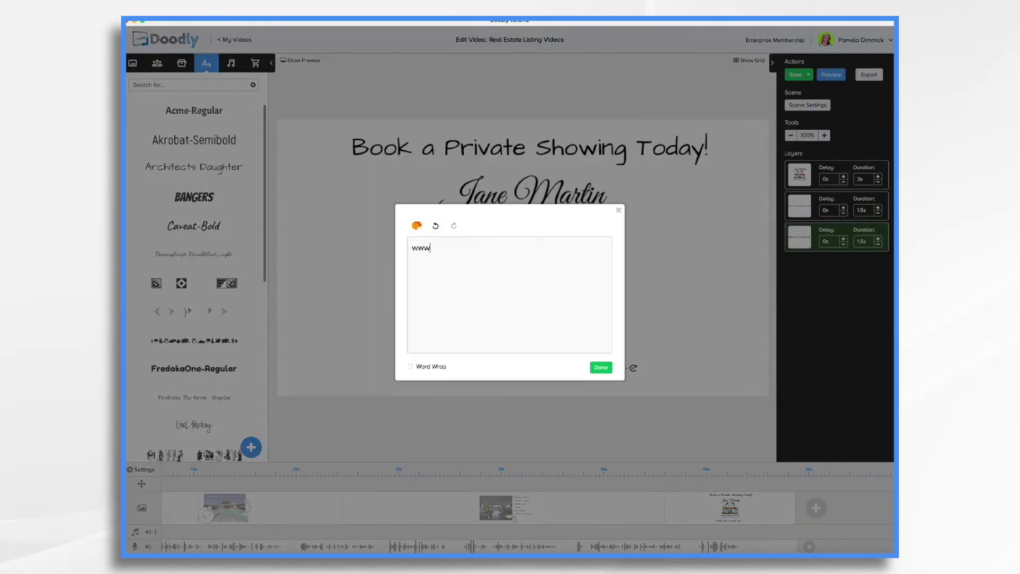